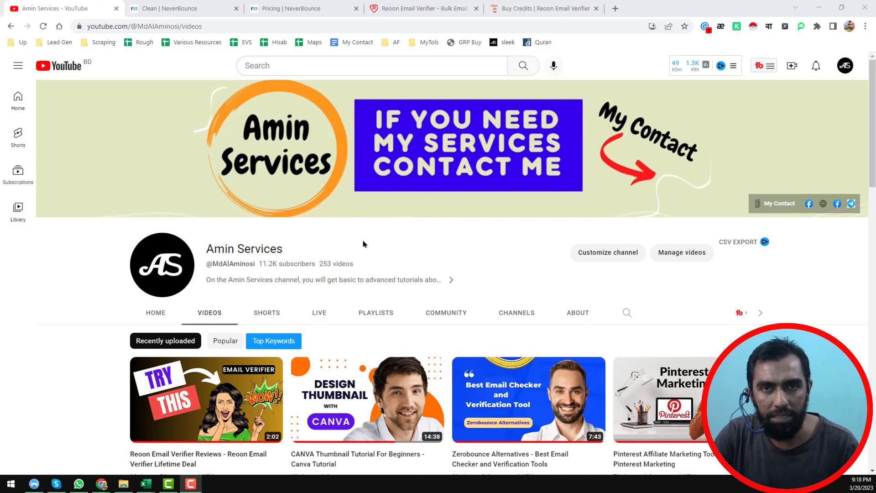
- Browse the Reoon Email Verifier page and the YouTube channel videos in the browser
scroll(364, 244, "down", 7)
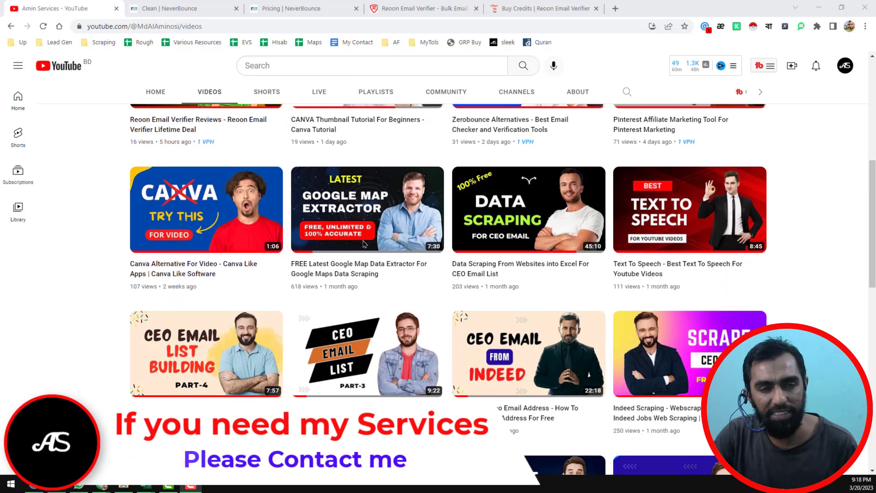
left_click(409, 12)
scroll(320, 243, "down", 2)
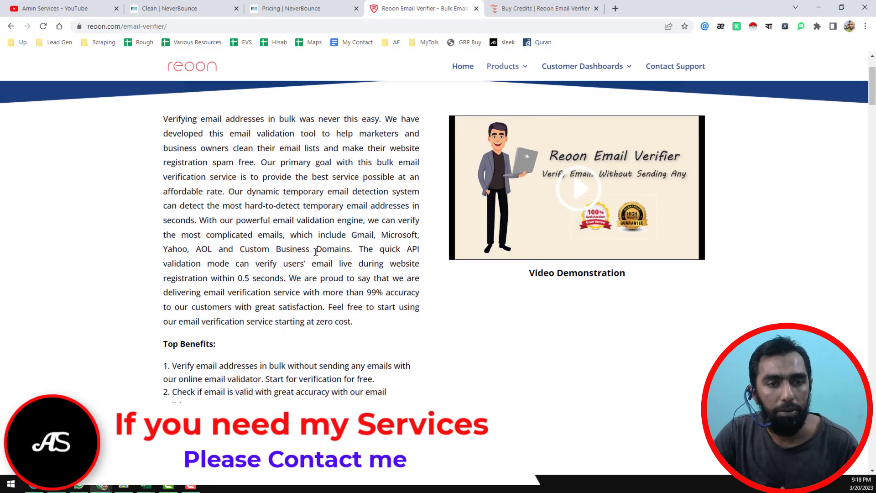
left_click(83, 13)
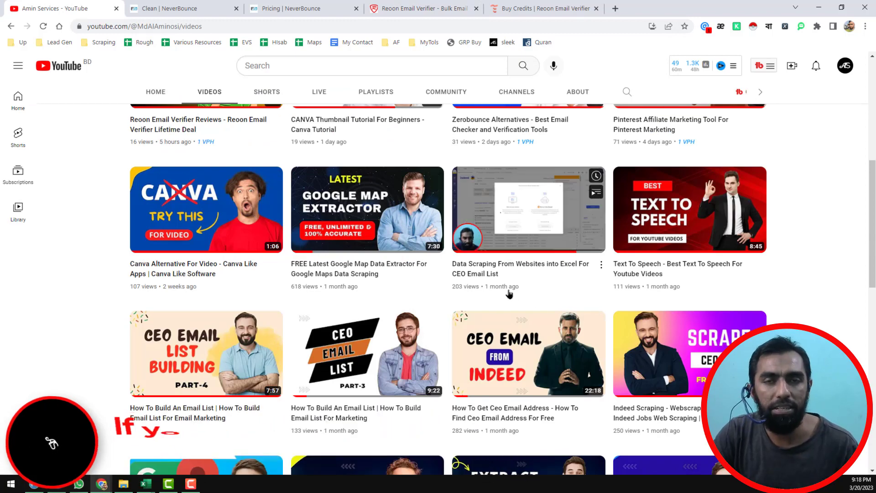
scroll(509, 293, "down", 3)
scroll(509, 293, "down", 6)
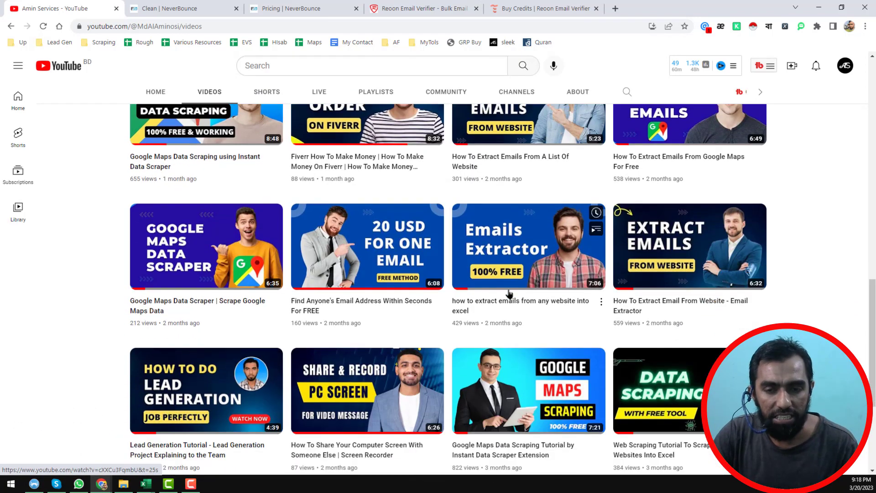
scroll(509, 293, "down", 2)
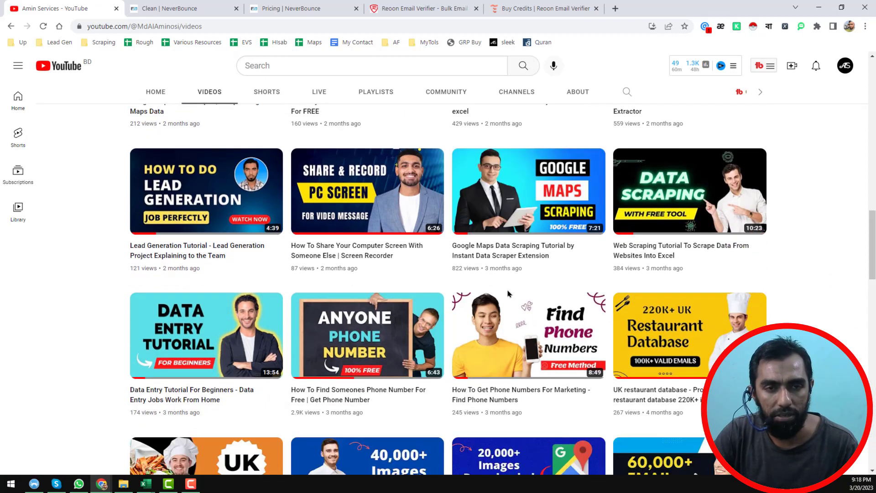
scroll(510, 293, "up", 15)
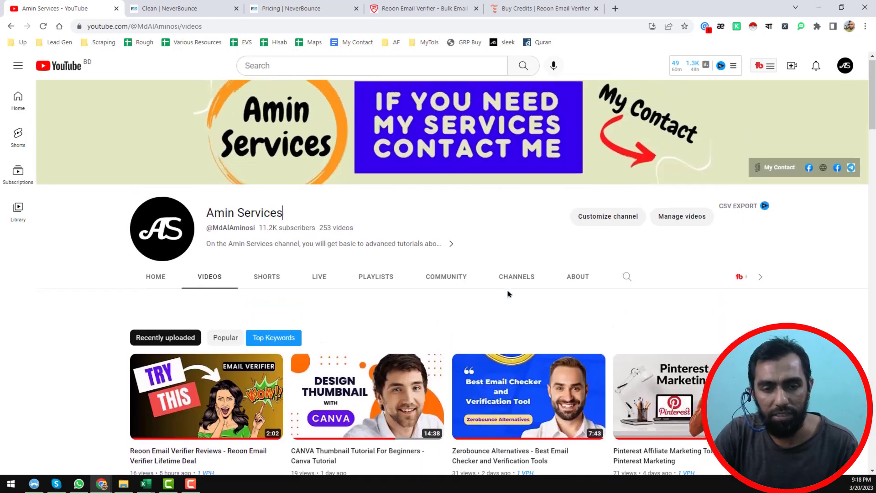
scroll(509, 293, "up", 1)
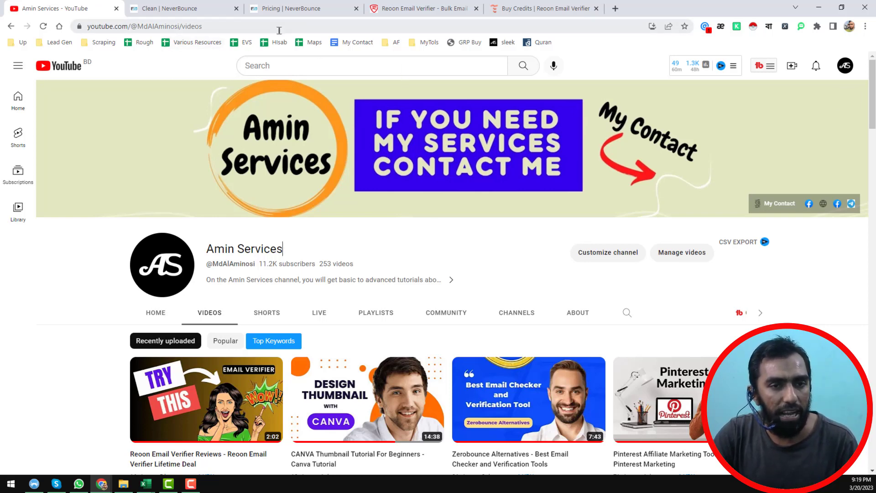
- Bring the 3-Reon workbook to the front, maximize it, and select the Email column
mouse_move(146, 487)
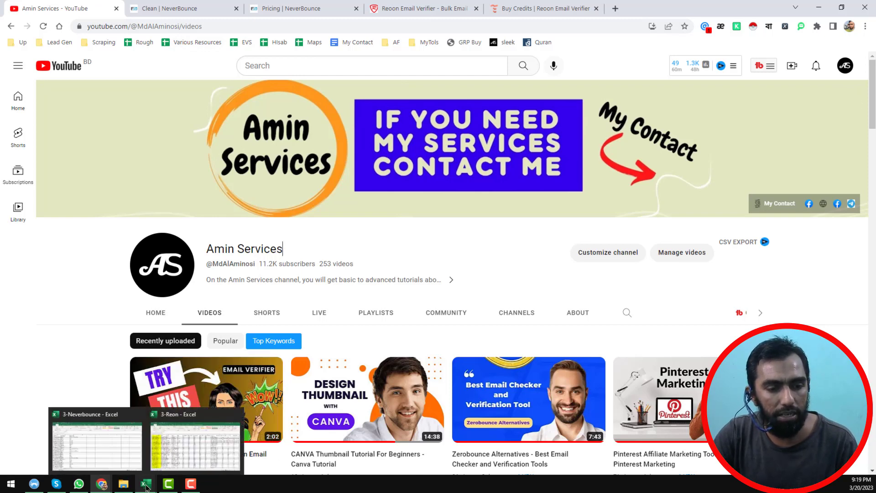
left_click(174, 452)
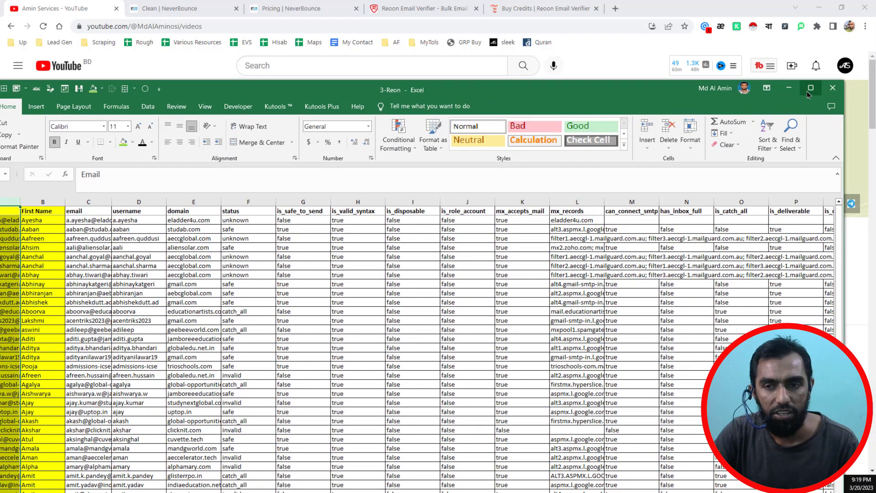
left_click(811, 88)
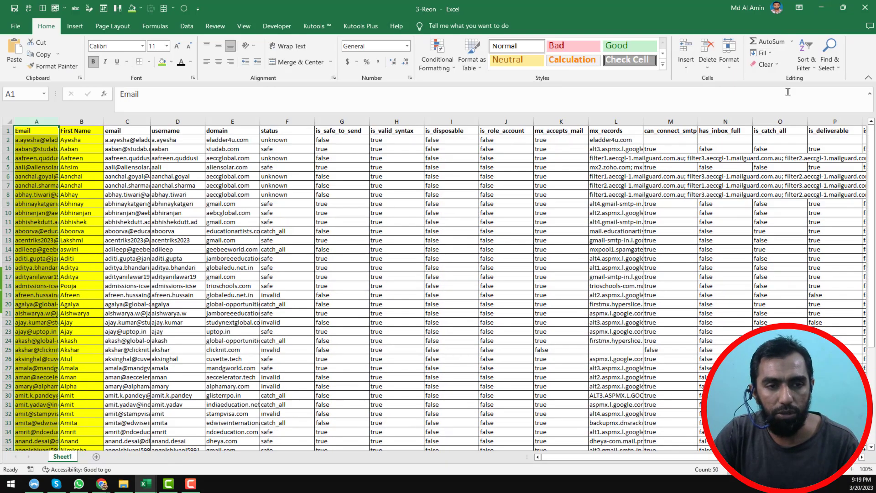
left_click(84, 142)
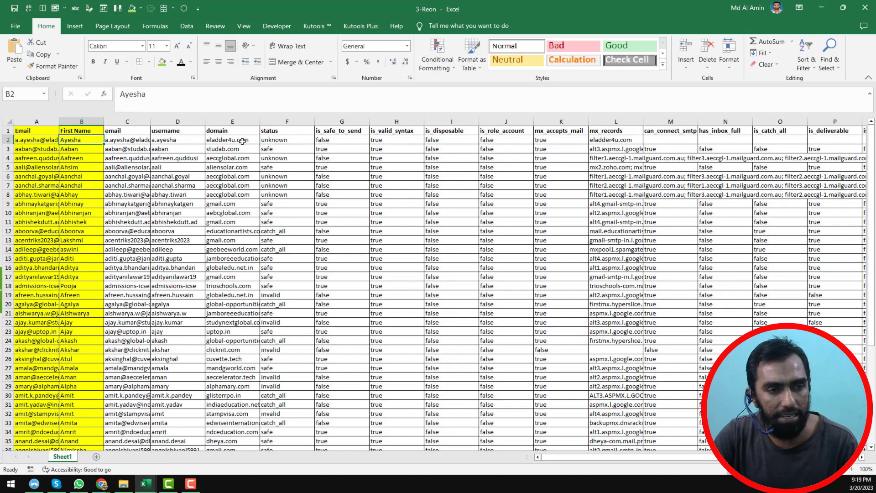
left_click(36, 121)
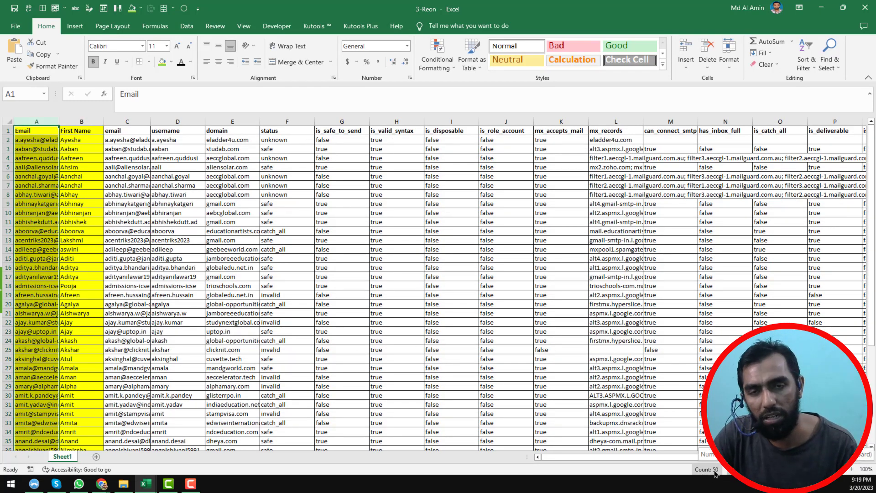
- Review the 3-Reon rows and username cell D2, then switch to the 3-Neverbounce workbook
scroll(324, 349, "down", 3)
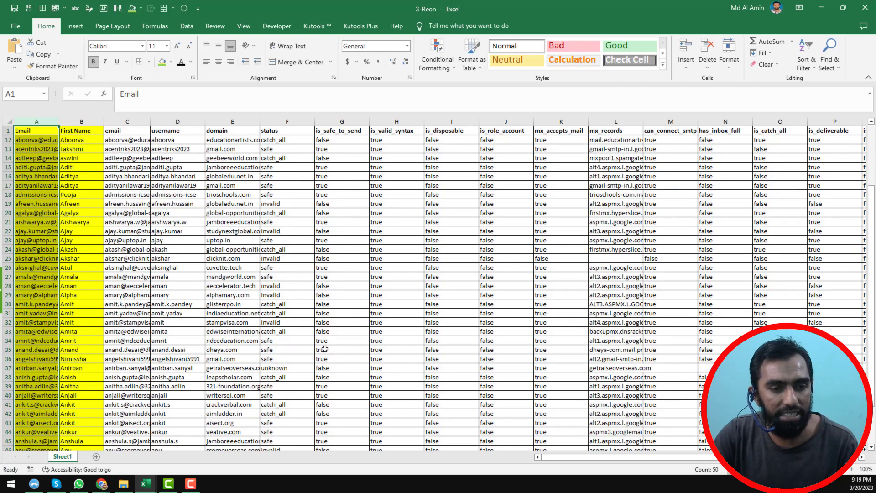
scroll(324, 349, "down", 5)
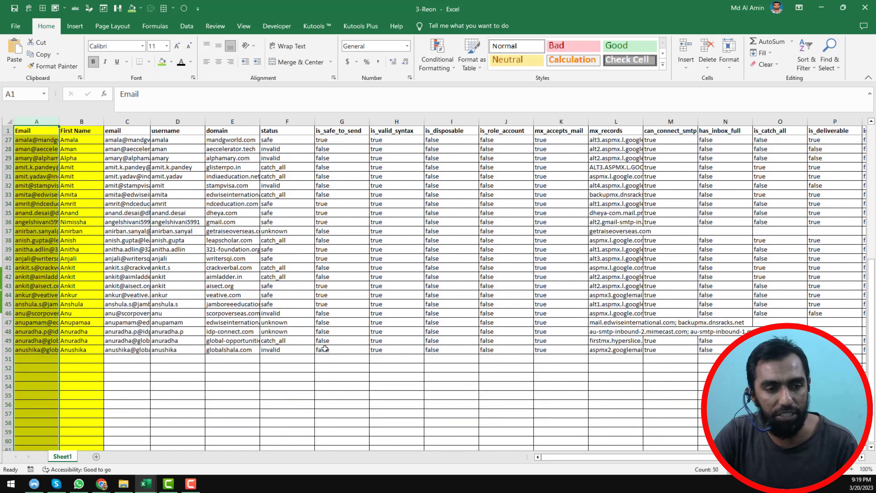
left_click(184, 367)
scroll(174, 341, "up", 8)
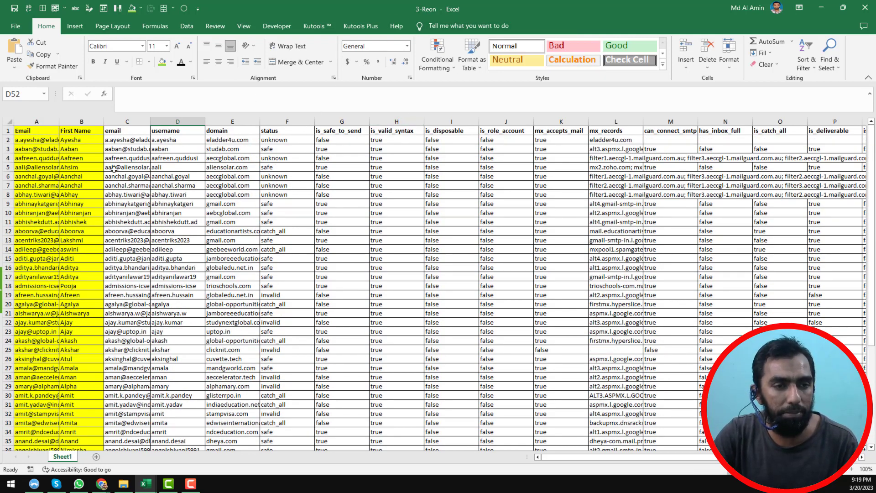
left_click(161, 140)
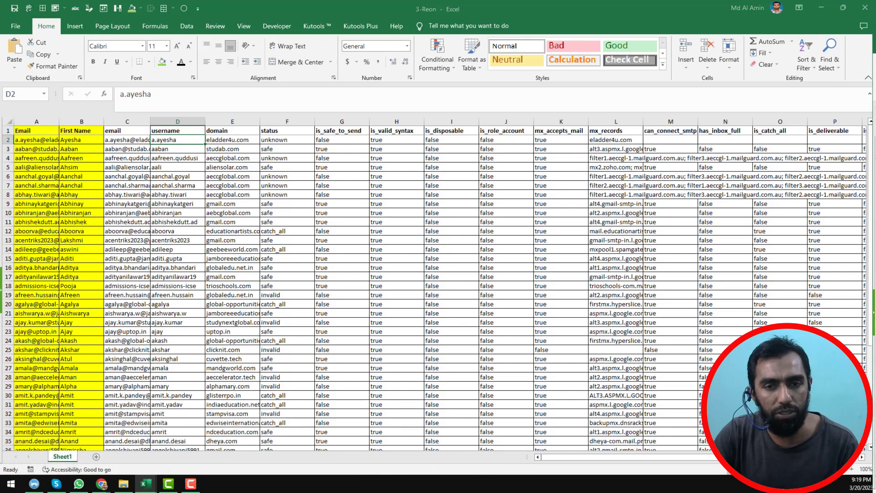
key("alt+Tab")
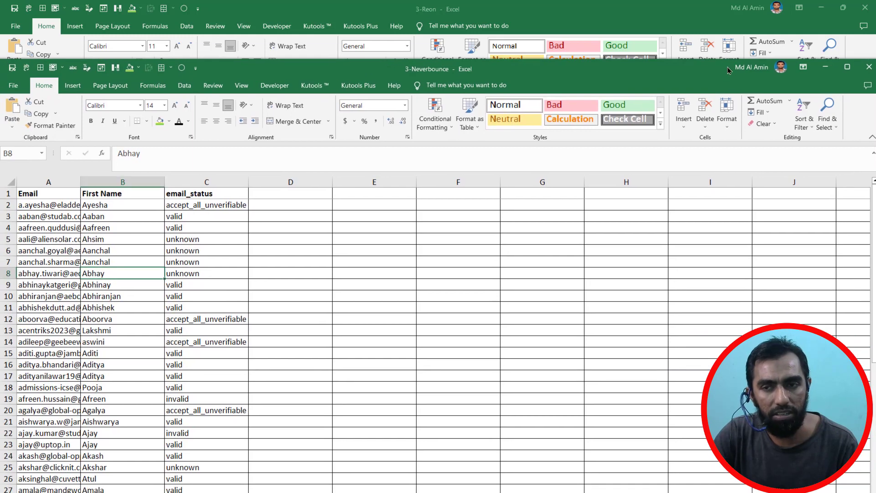
- Maximize the 3-Neverbounce workbook and review its first names from B2 down to B50
left_click(848, 67)
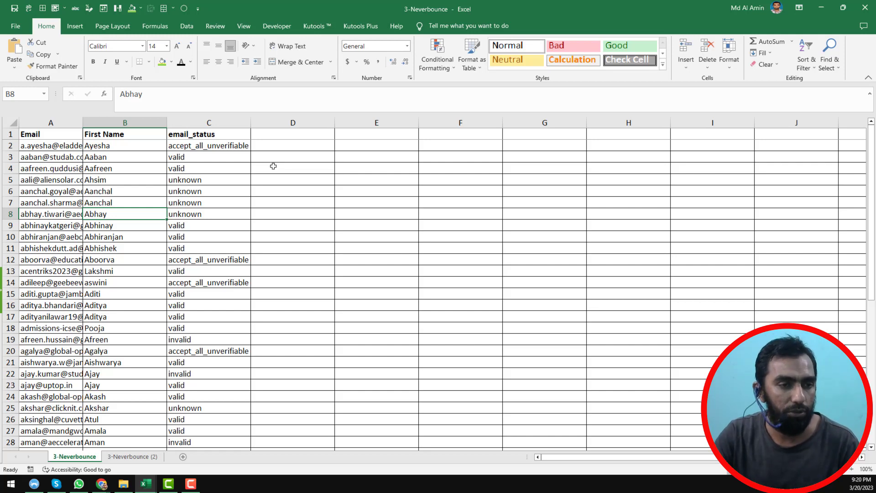
left_click(131, 144)
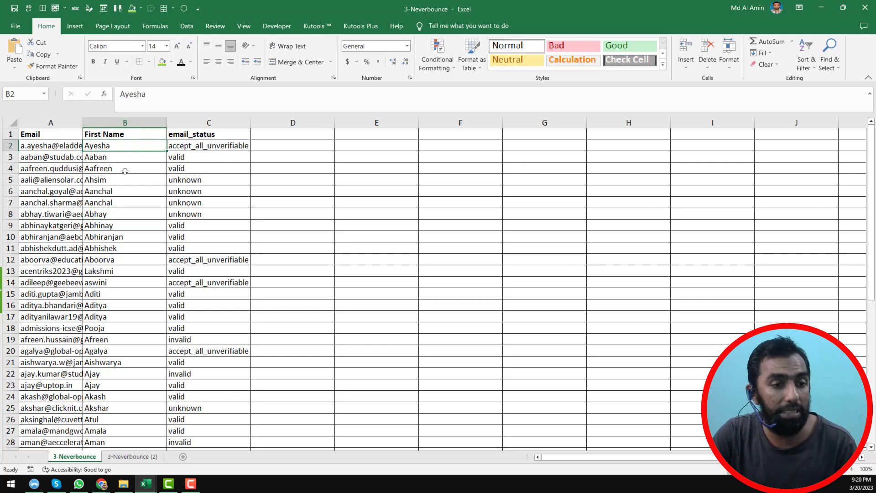
scroll(125, 171, "down", 13)
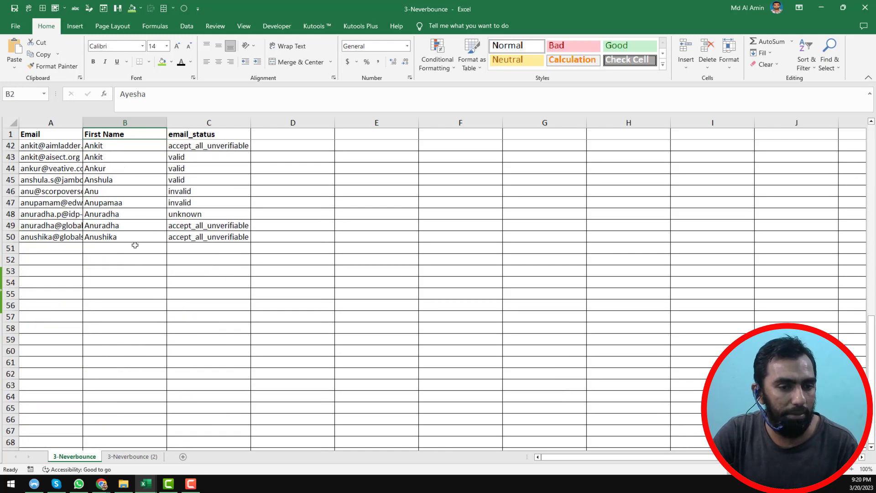
left_click(144, 238)
scroll(143, 236, "up", 13)
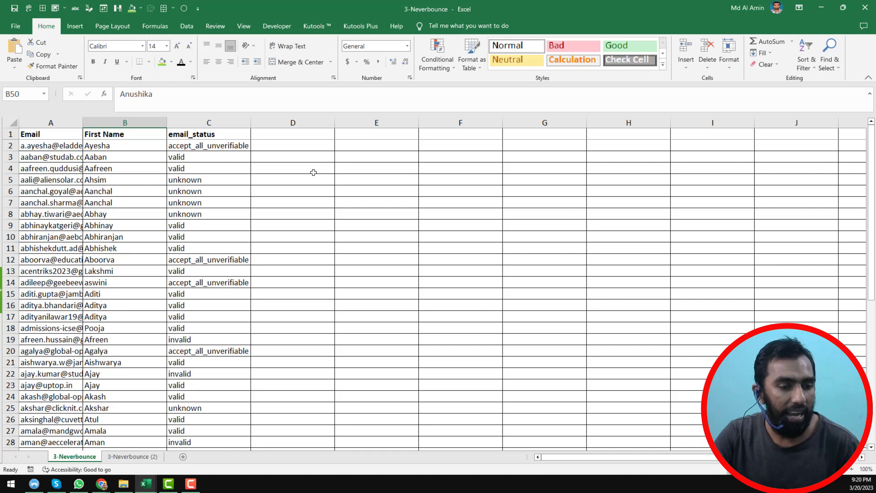
- On sheet 3-Neverbounce (2), compare NeverBounce columns A–C with Reoon columns D–E, then select status column E
left_click(136, 458)
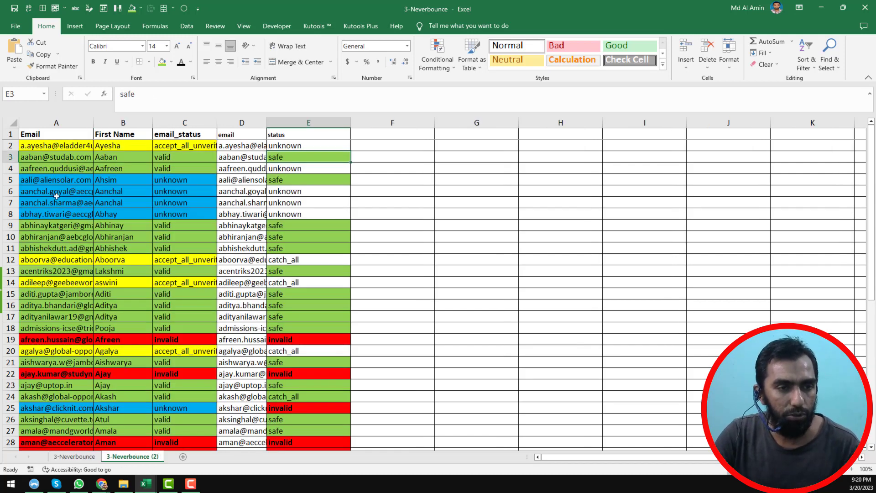
left_click_drag(59, 121, 178, 122)
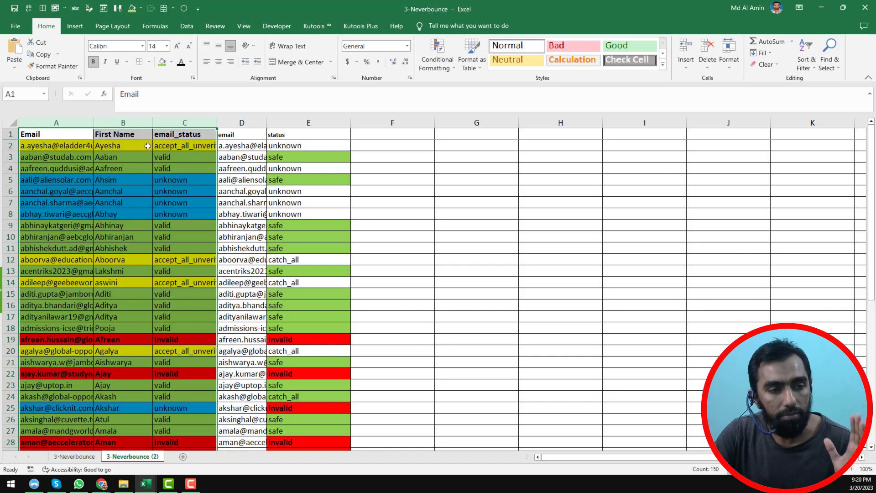
left_click_drag(246, 122, 317, 123)
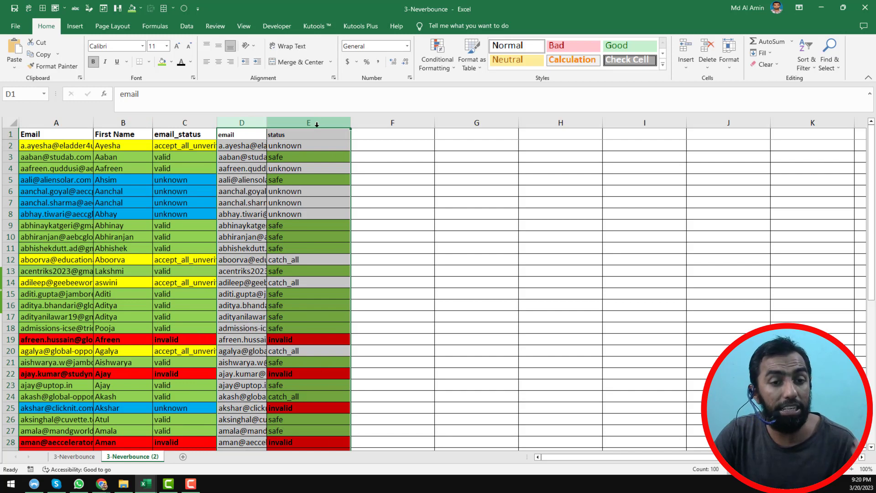
left_click(331, 141)
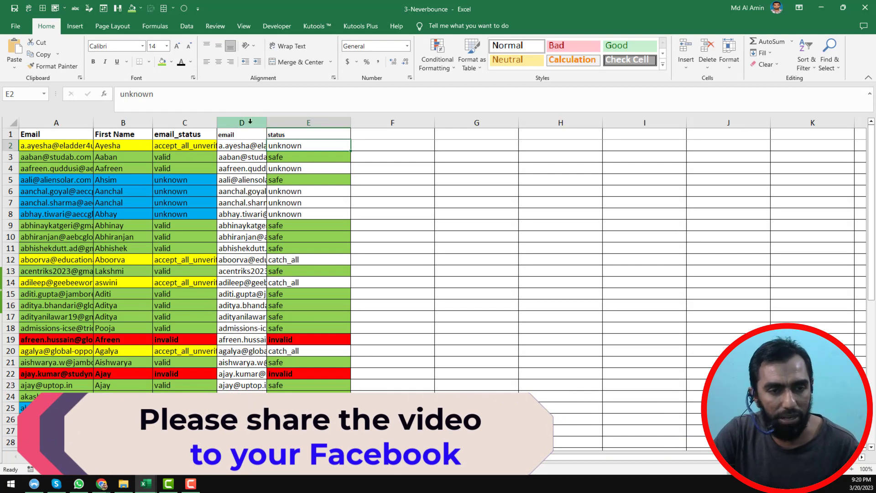
left_click(299, 121)
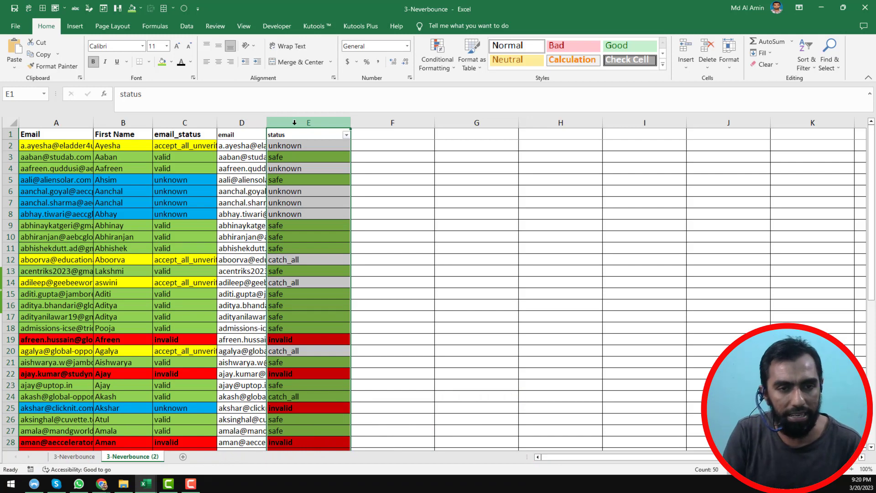
- Filter the status column to show only catch_all rows
left_click(347, 135)
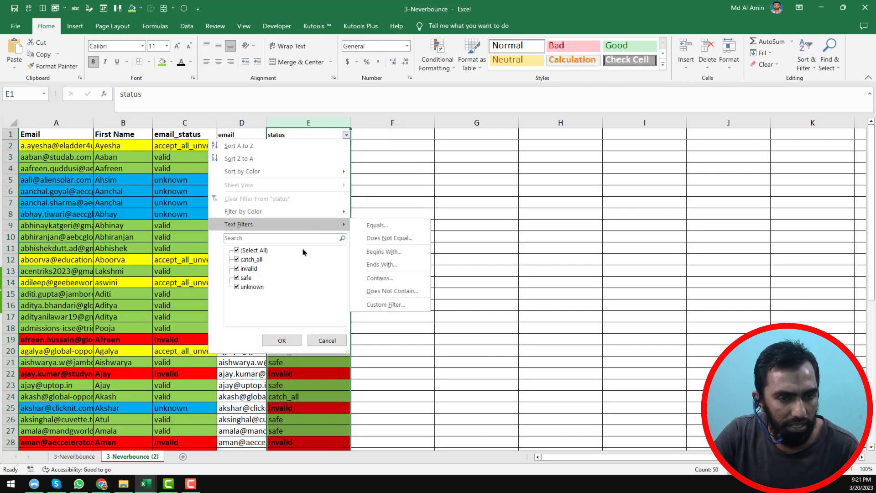
left_click(266, 252)
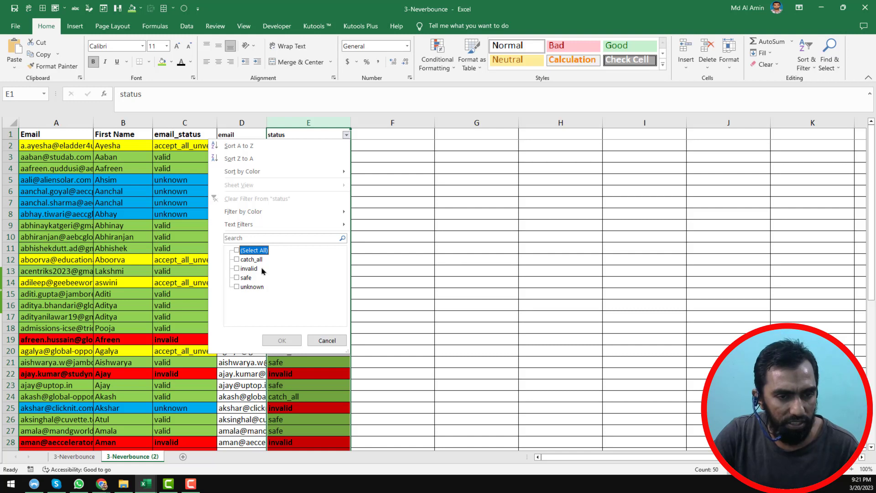
left_click(249, 260)
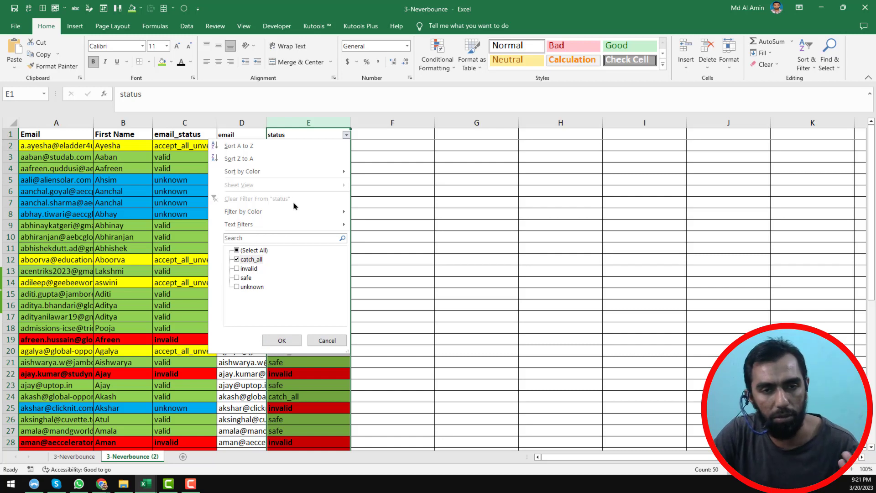
left_click(290, 342)
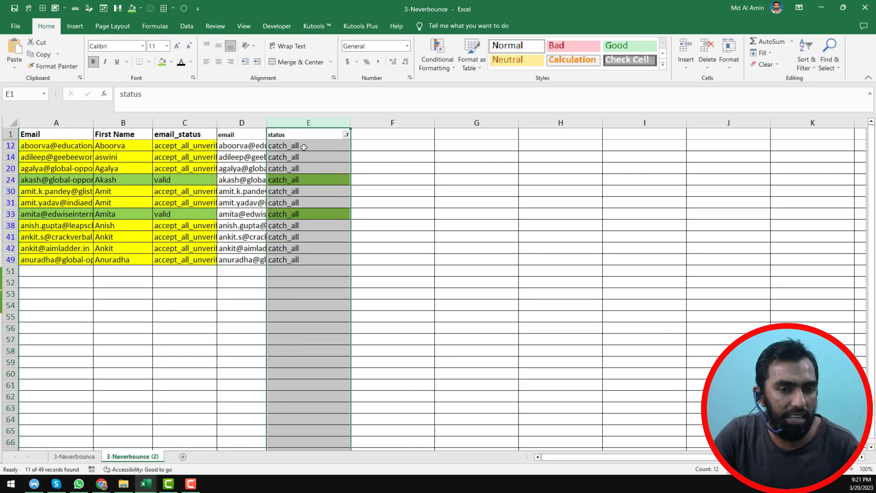
- Paste into the visible catch_all cells E12:E49 and dismiss the paste options
left_click_drag(304, 146, 320, 262)
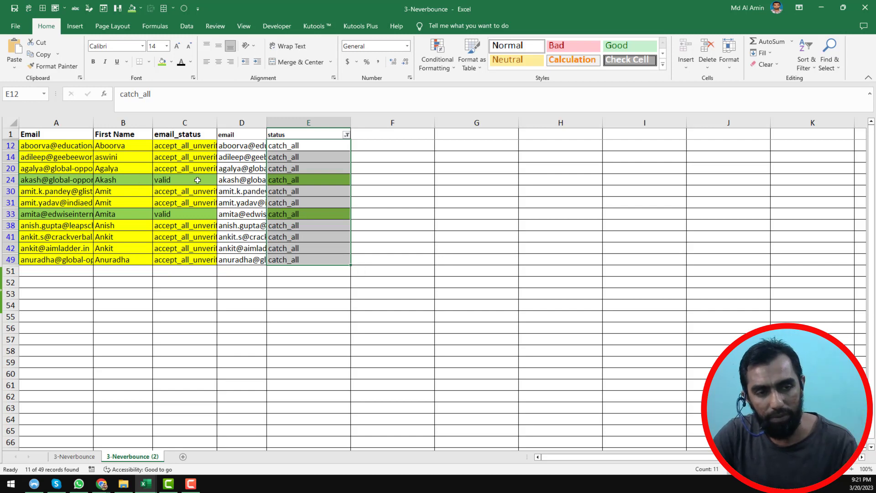
key("ctrl+v")
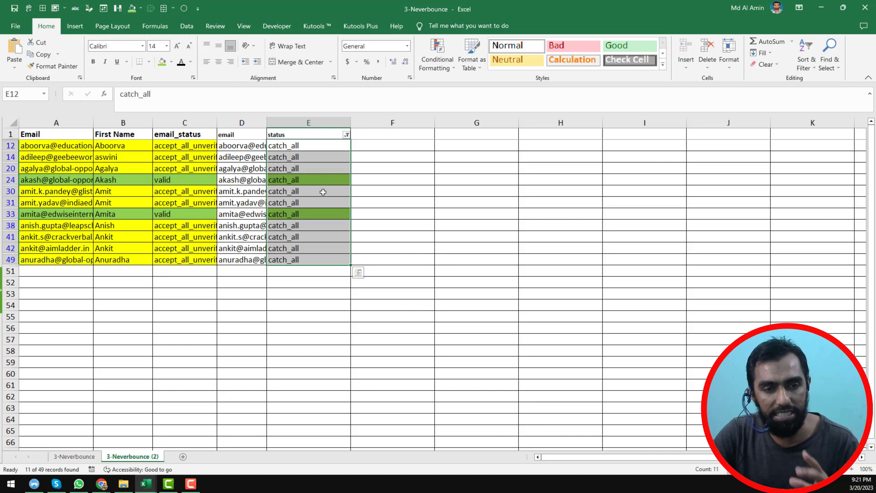
key("Escape")
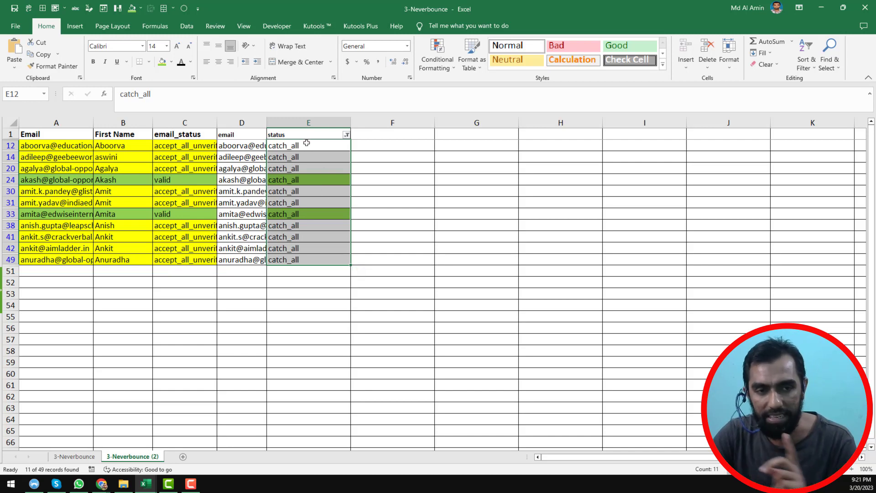
- Filter the status column to show only invalid rows
left_click(346, 134)
left_click(260, 251)
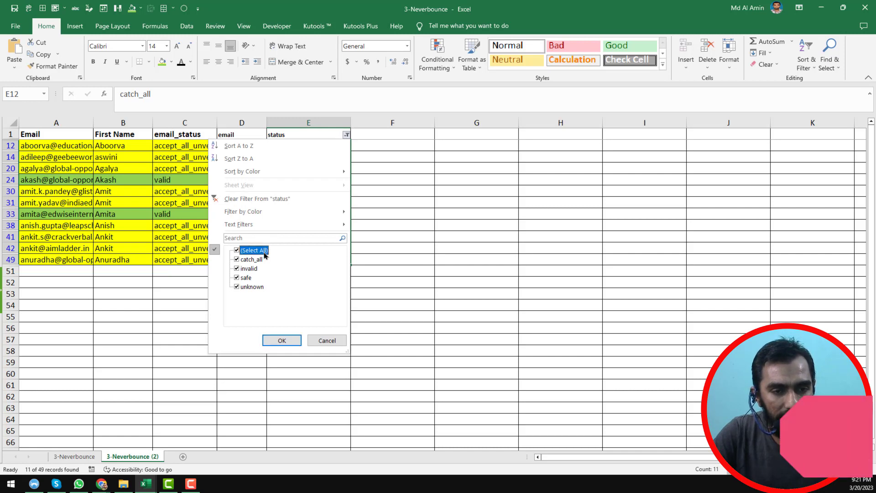
left_click(258, 259)
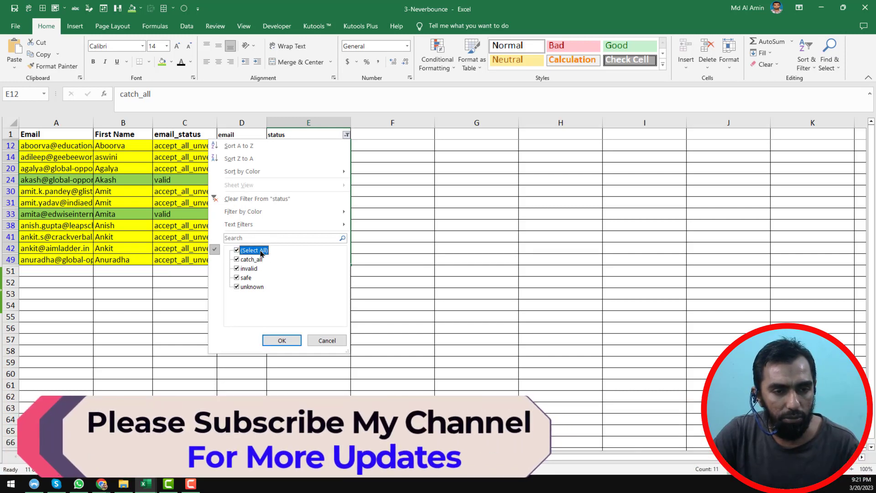
left_click(258, 251)
left_click(254, 269)
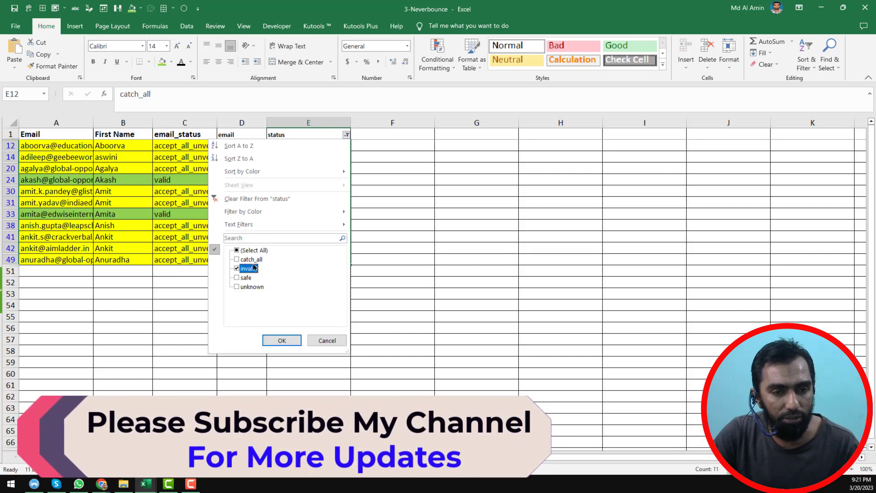
left_click(292, 343)
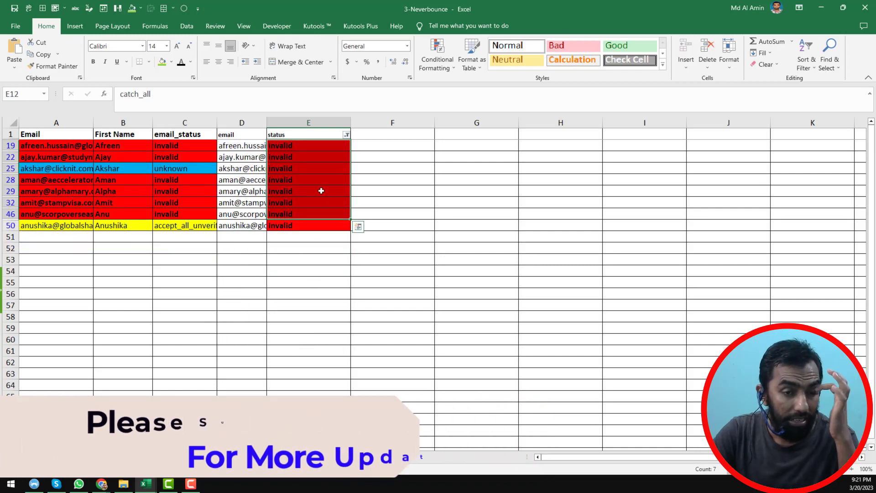
- Compare C25 (unknown) and C50 (accept_all_unverifiable) against their invalid Reoon statuses in E25 and E50
left_click(306, 147)
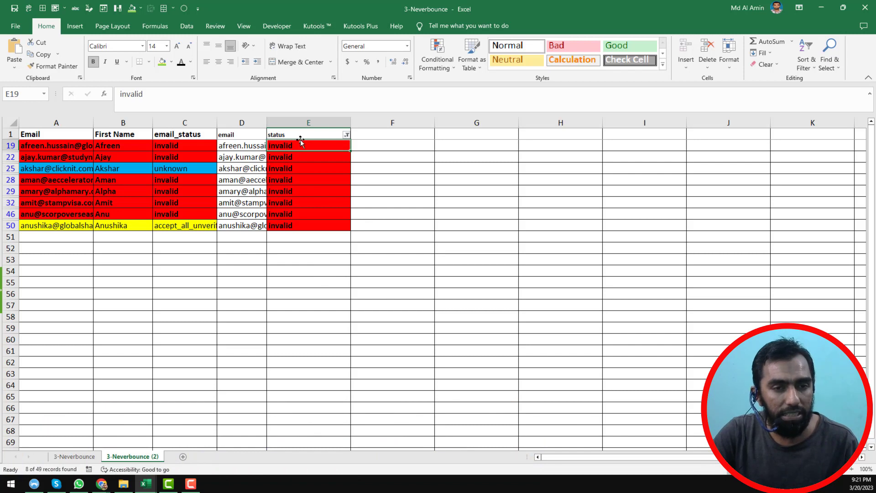
left_click_drag(300, 145, 301, 227)
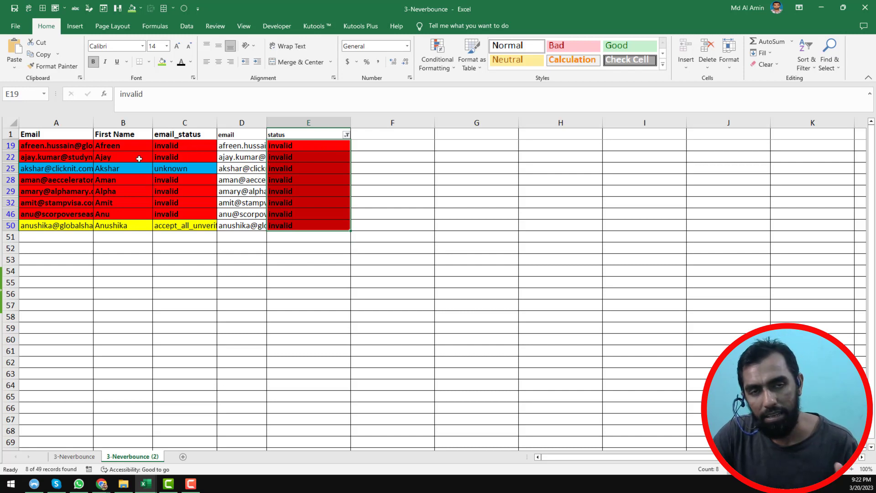
left_click(171, 167)
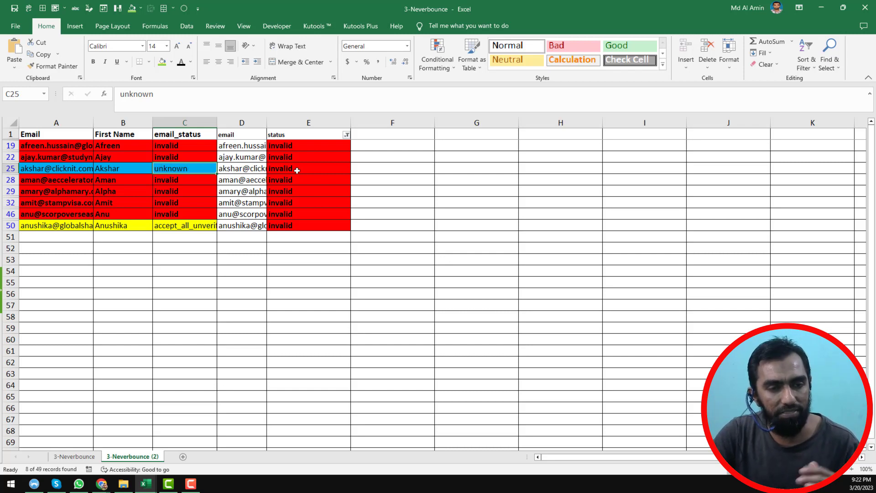
left_click(301, 170)
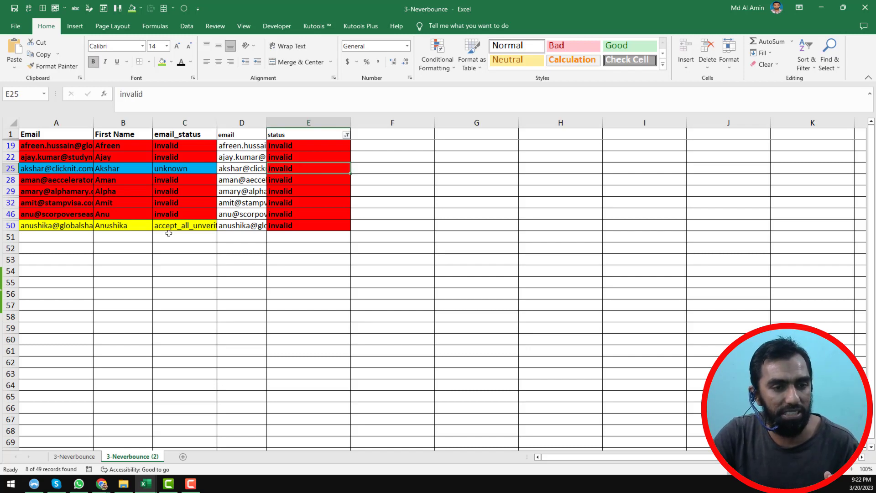
left_click(181, 225)
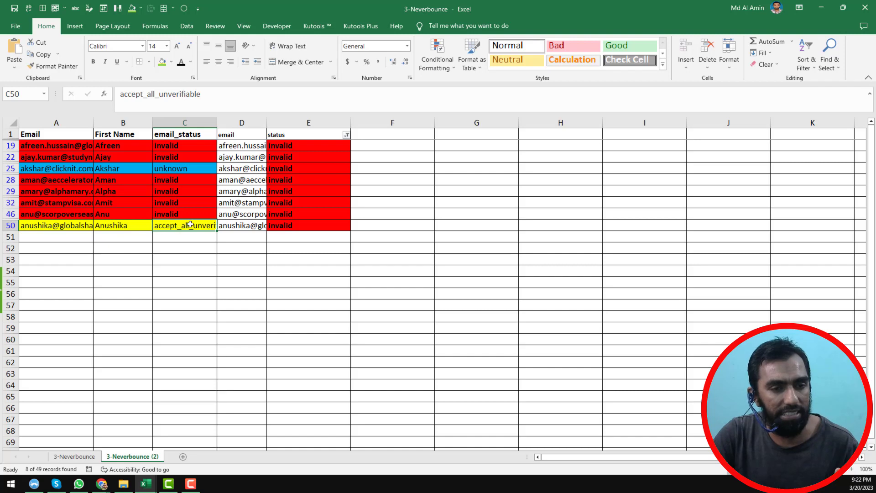
left_click(313, 227)
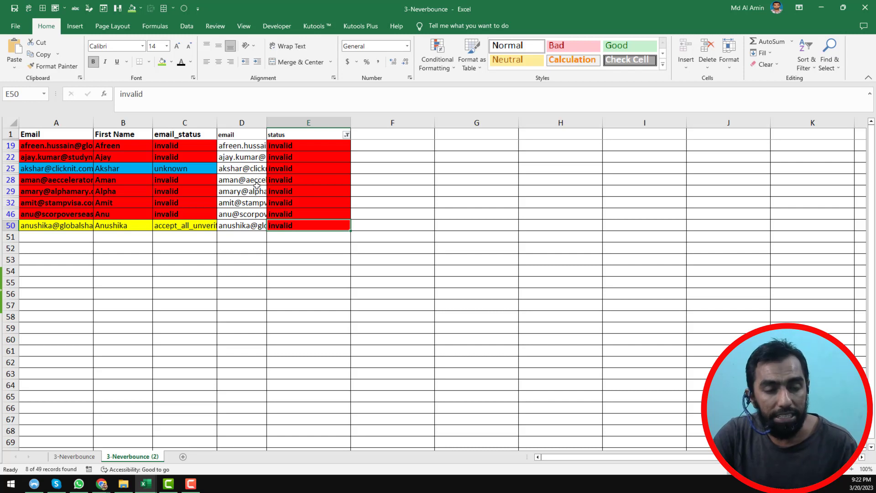
- Switch the status filter from invalid to safe and select the safe cells in column E
left_click(346, 136)
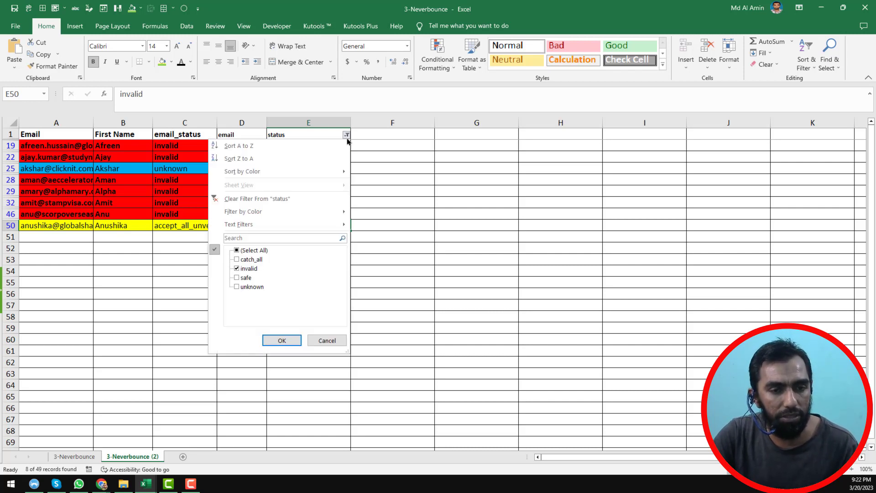
left_click(252, 271)
left_click(248, 278)
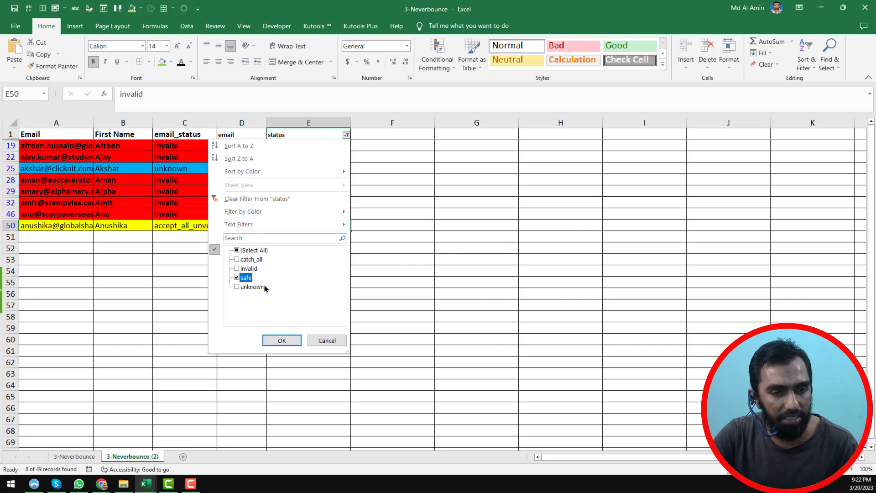
left_click(282, 340)
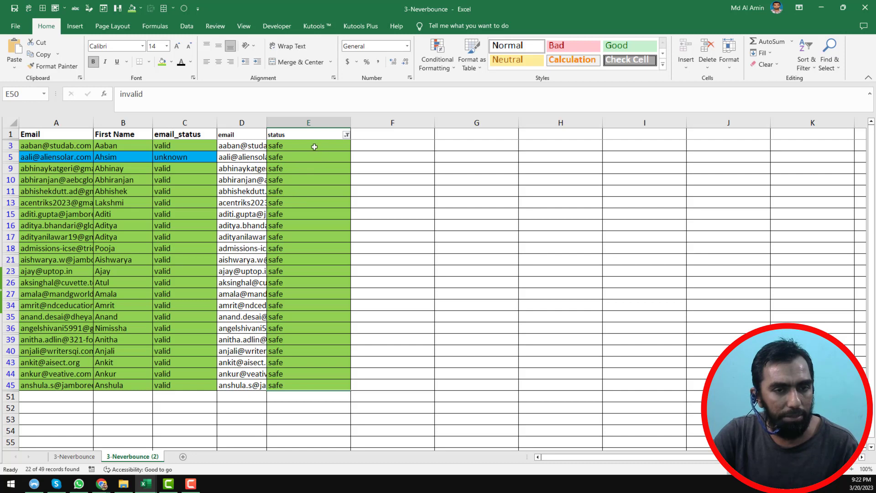
left_click_drag(313, 146, 337, 385)
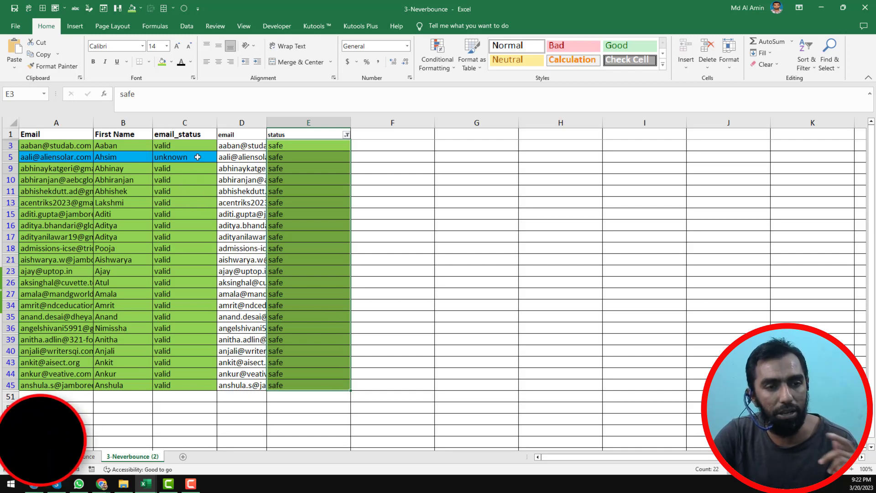
left_click(347, 135)
- Filter to only unknown rows, select cells E2 to E48, then minimize the 3-Neverbounce window
left_click(253, 279)
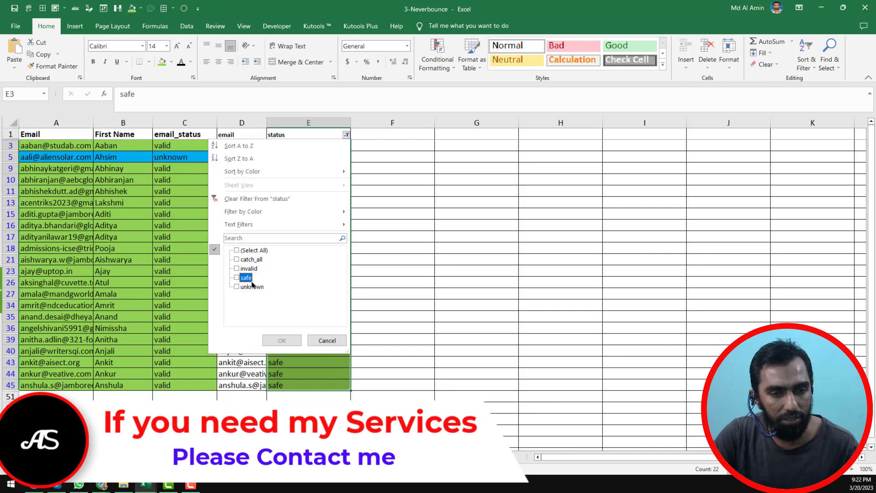
left_click(251, 287)
left_click(282, 340)
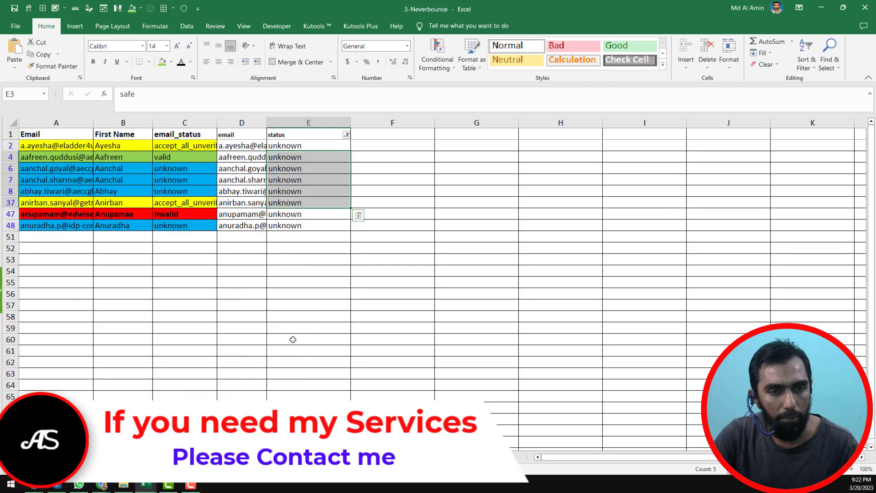
left_click_drag(322, 145, 316, 223)
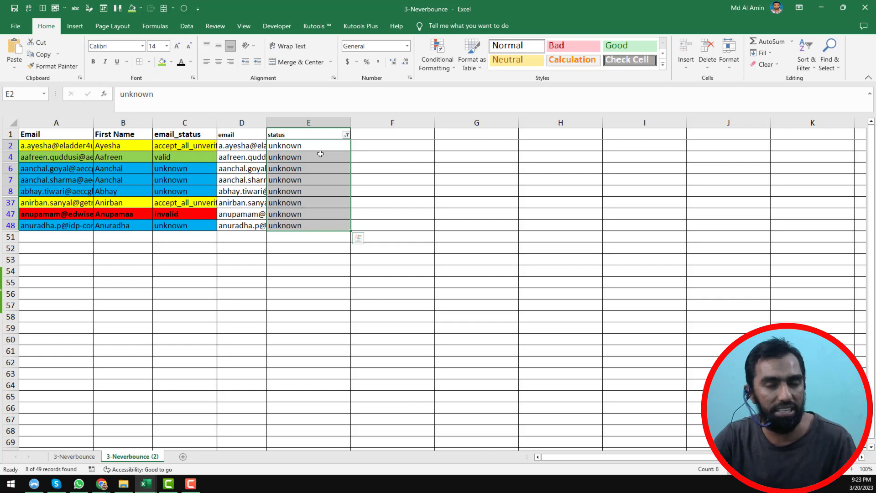
key("Escape")
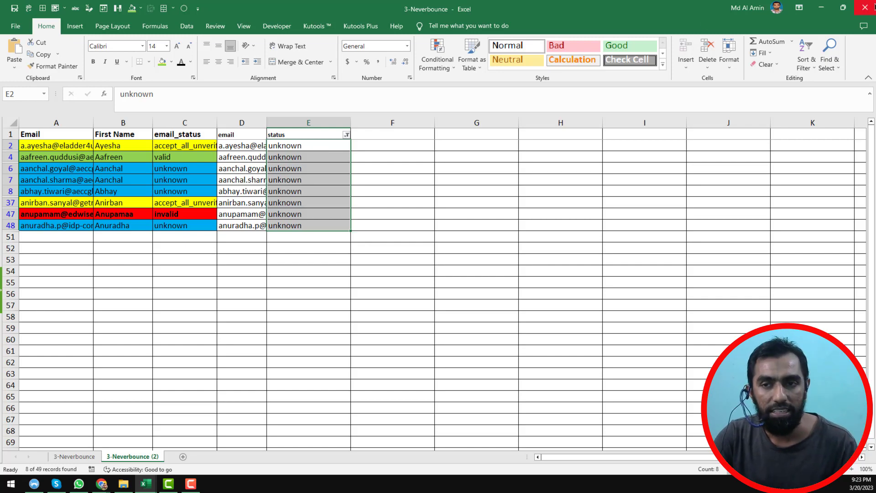
left_click(822, 7)
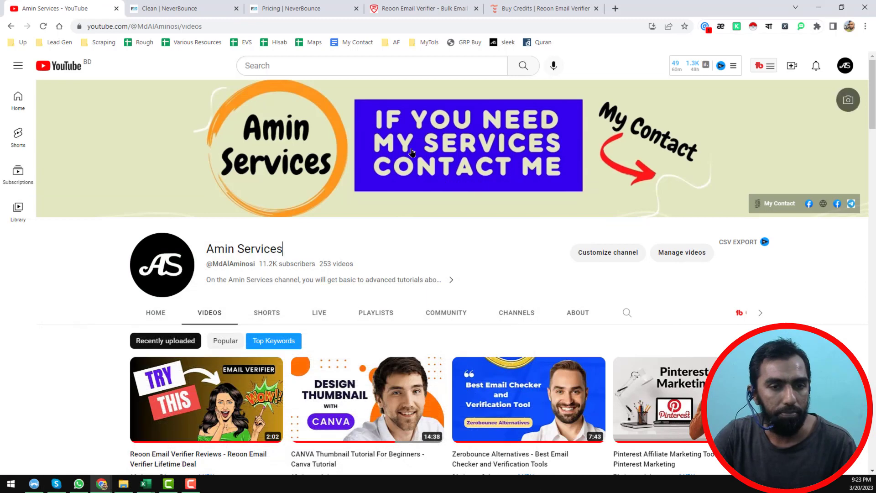
- Minimize the 3-Reon workbook and bring up the NeverBounce pricing page in Chrome
left_click(821, 7)
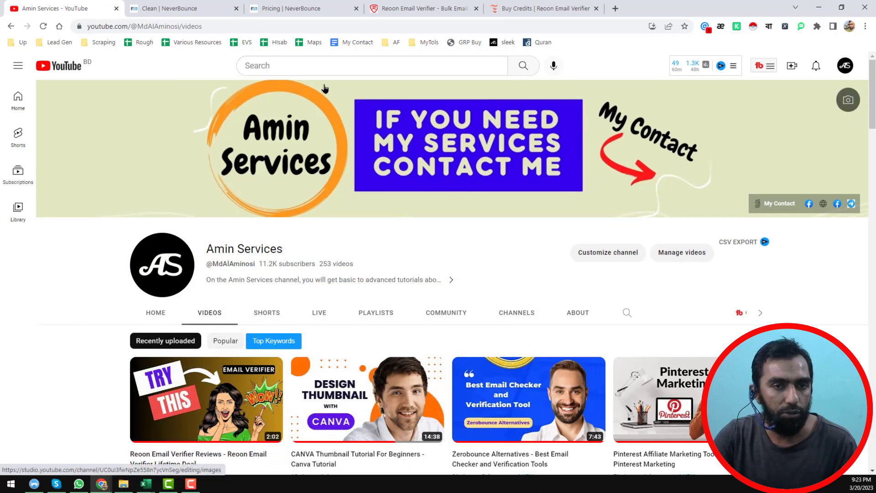
left_click(293, 8)
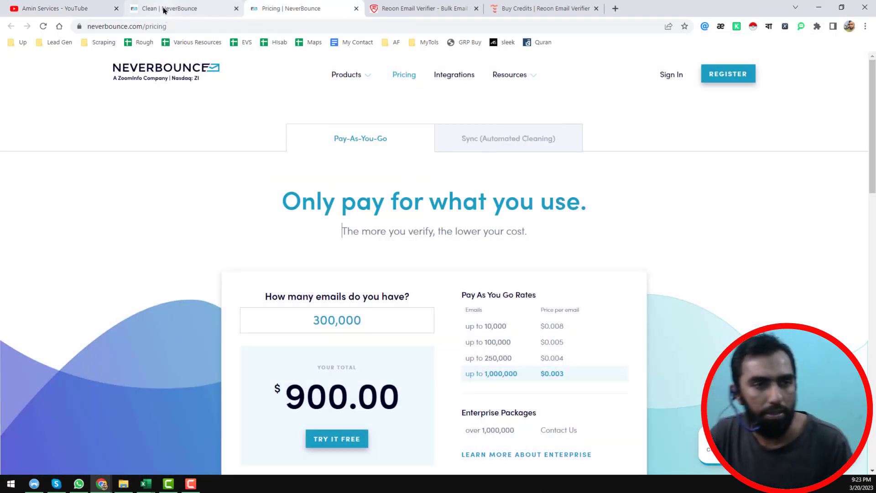
left_click(165, 9)
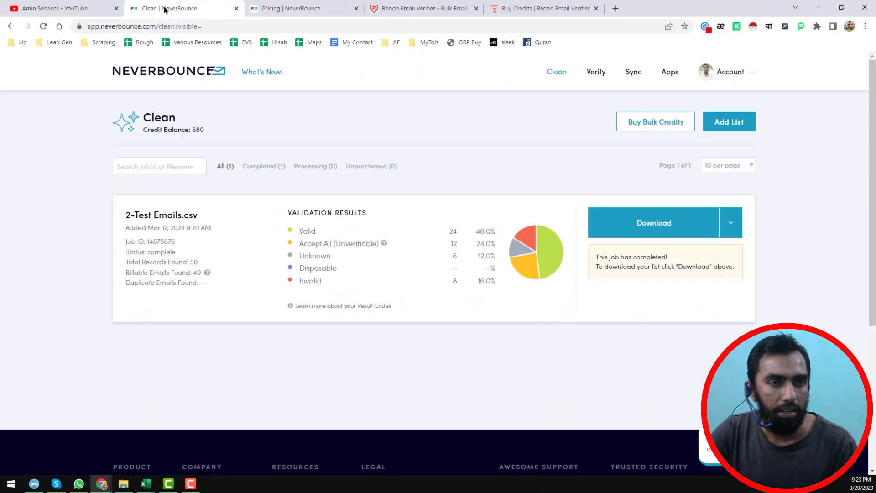
left_click(299, 8)
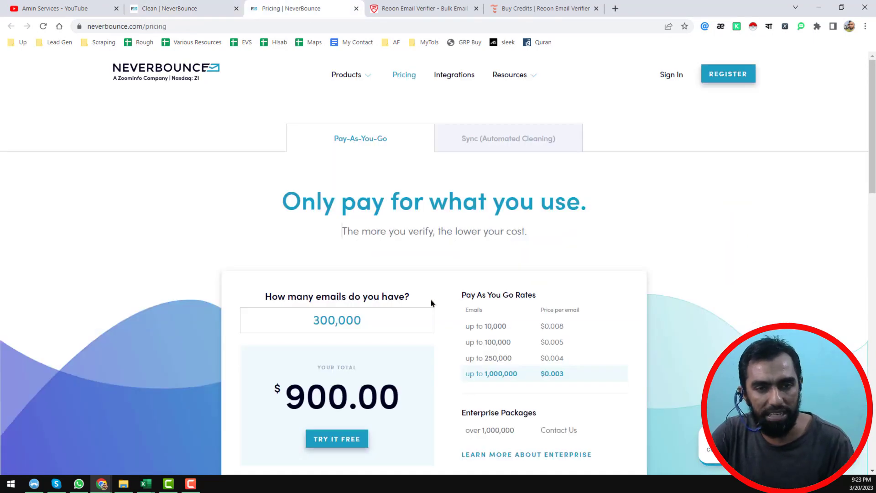
scroll(428, 274, "down", 2)
- Replace the 300,000 email count in the pricing calculator with 10,000
left_click_drag(376, 238, 274, 235)
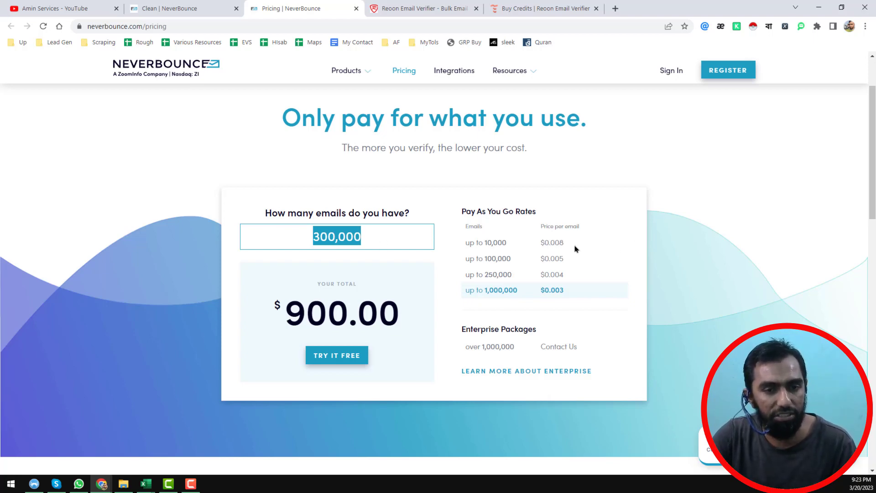
left_click(373, 241)
key("BackSpace")
key("BackSpace")
key("BackSpace")
key("BackSpace")
key("BackSpace")
key("BackSpace")
key("BackSpace")
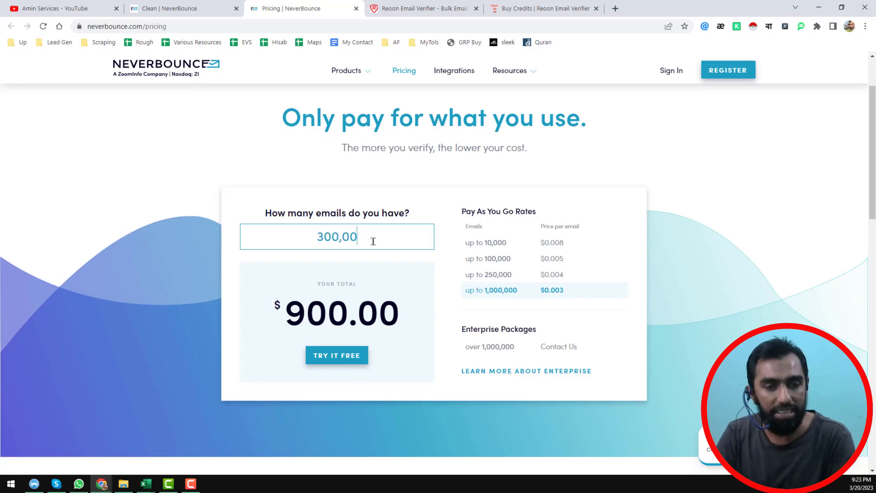
type("10,000")
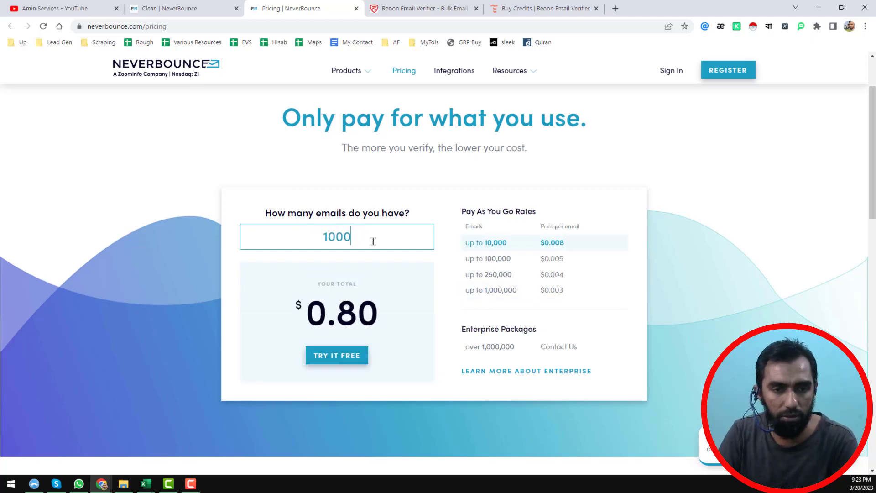